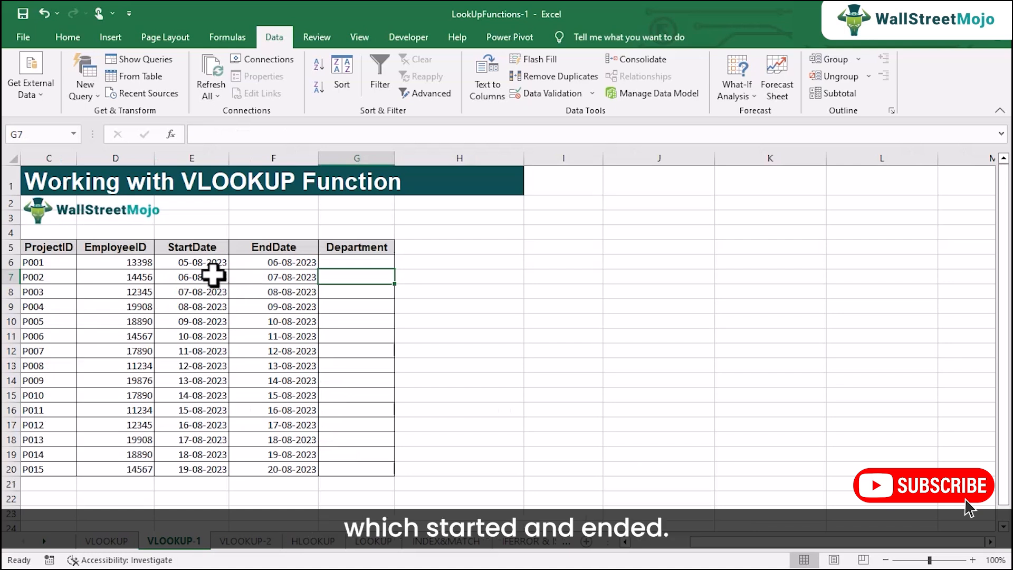
Start a VLOOKUP formula in G6 of the VLOOKUP-1 sheet with the employee ID in D6 as lookup value
left_click(341, 262)
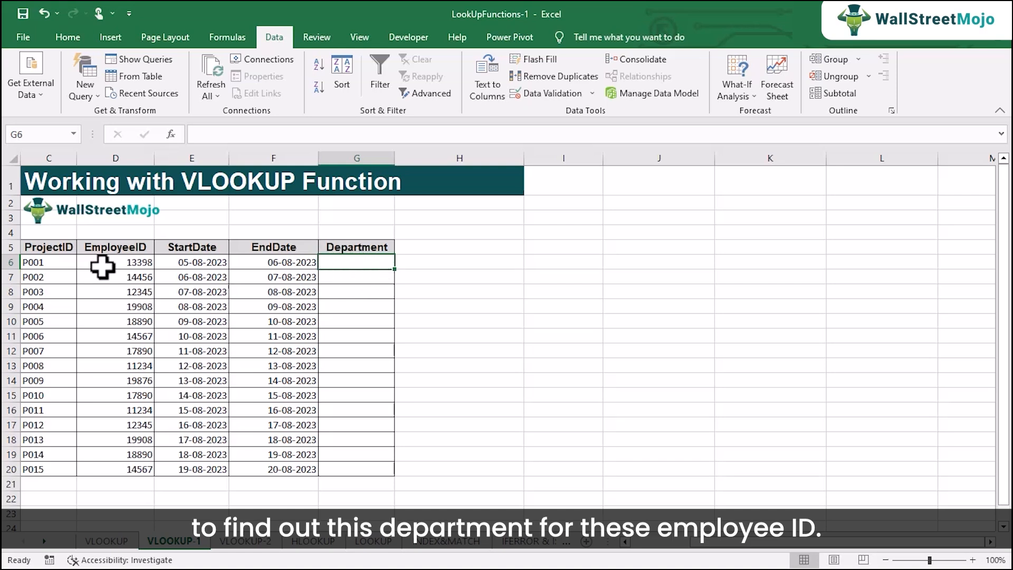
left_click(126, 539)
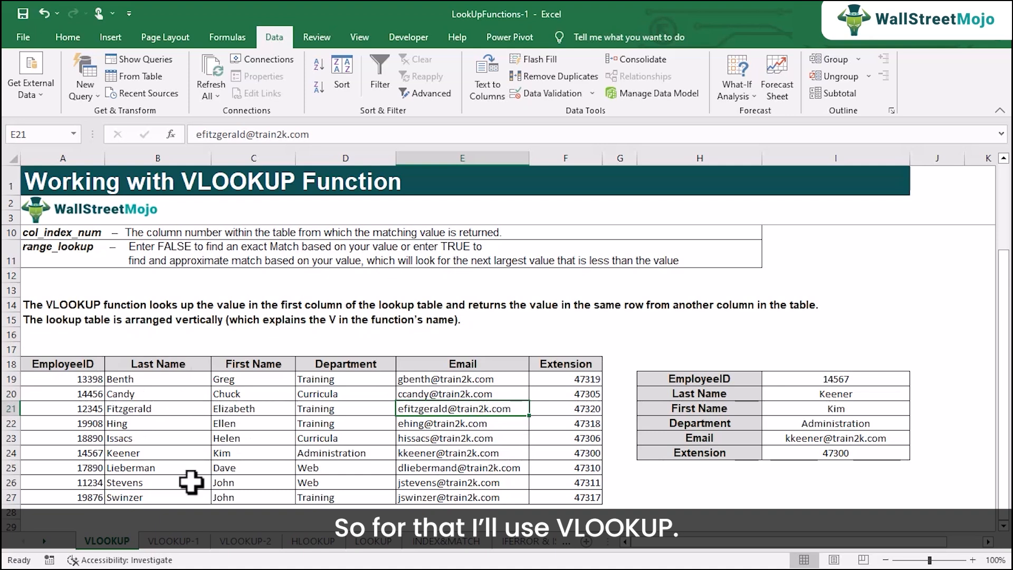
left_click(193, 541)
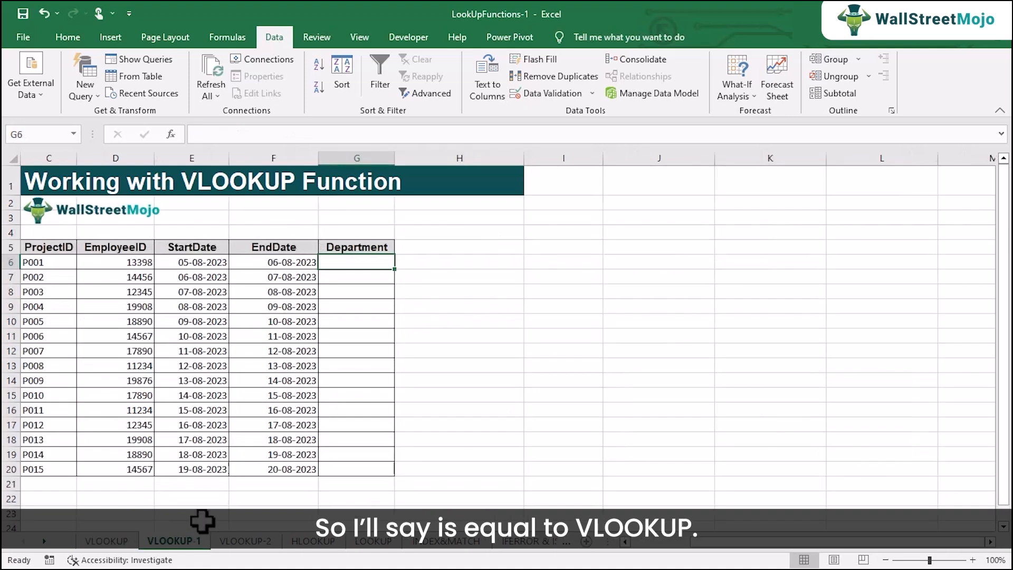
type("=vlo")
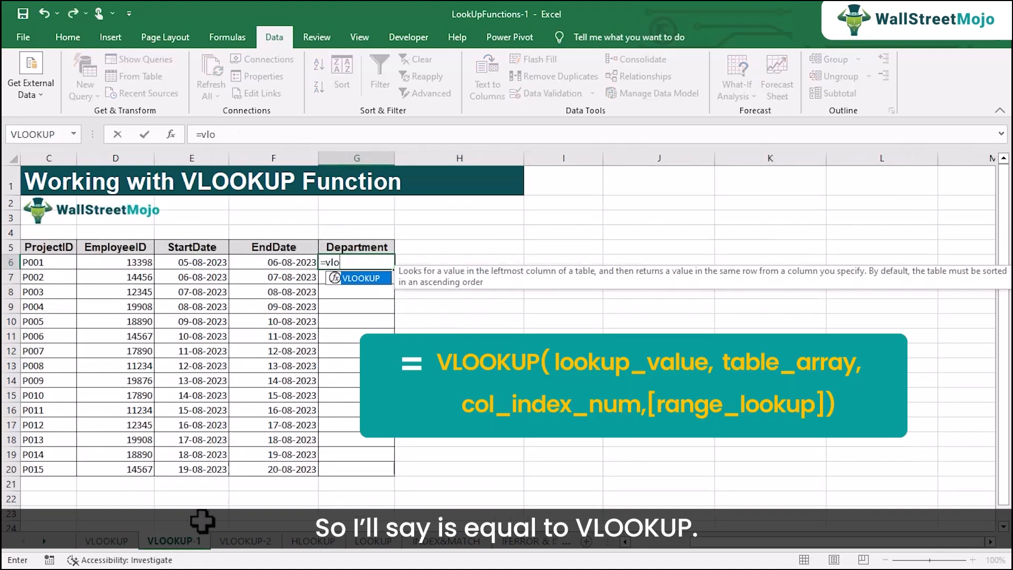
key("Tab")
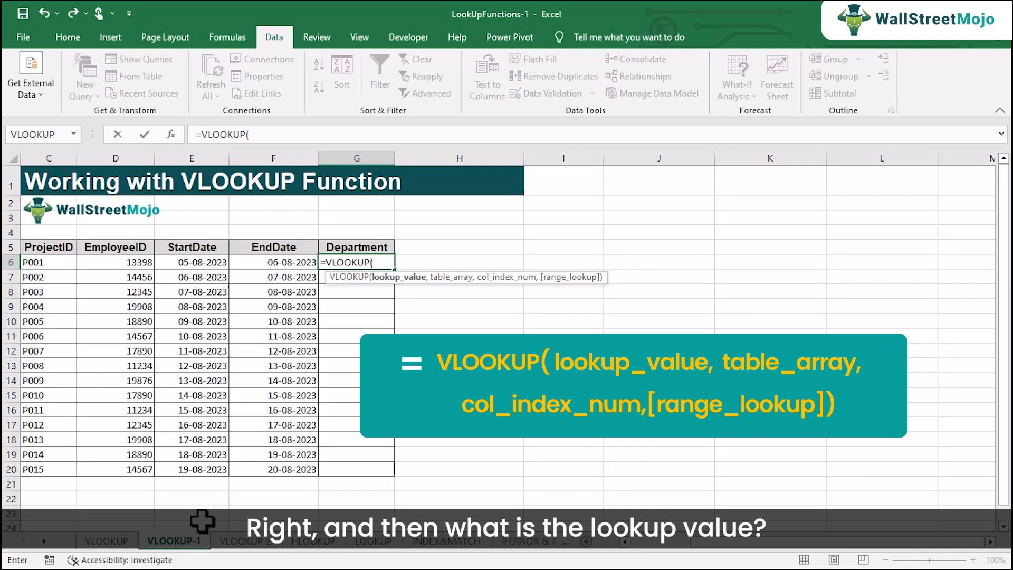
left_click(125, 262)
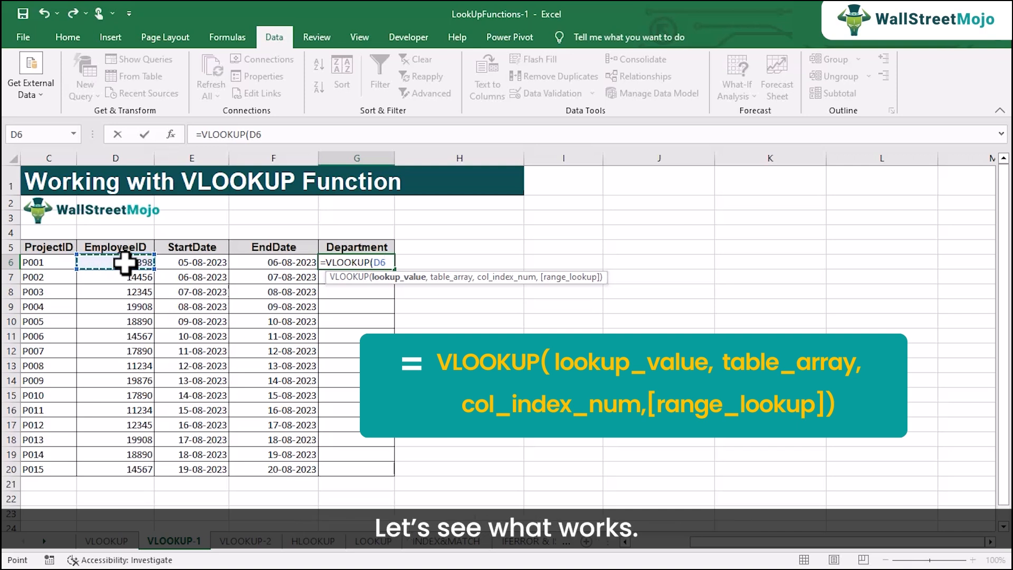
type(",")
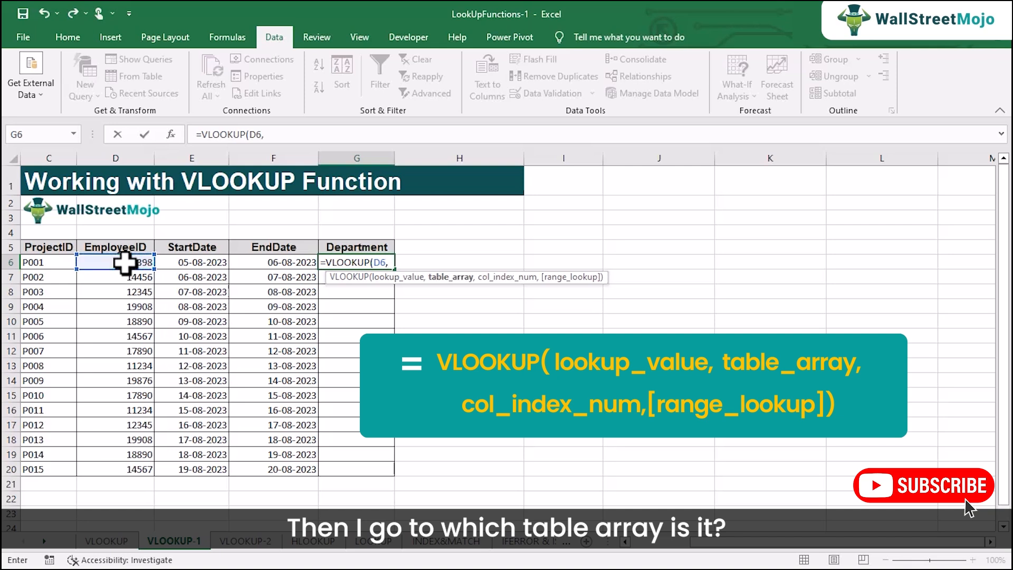
Set the table array to A18:F27 on the VLOOKUP sheet with absolute references, $A$18:$F$27
left_click(105, 540)
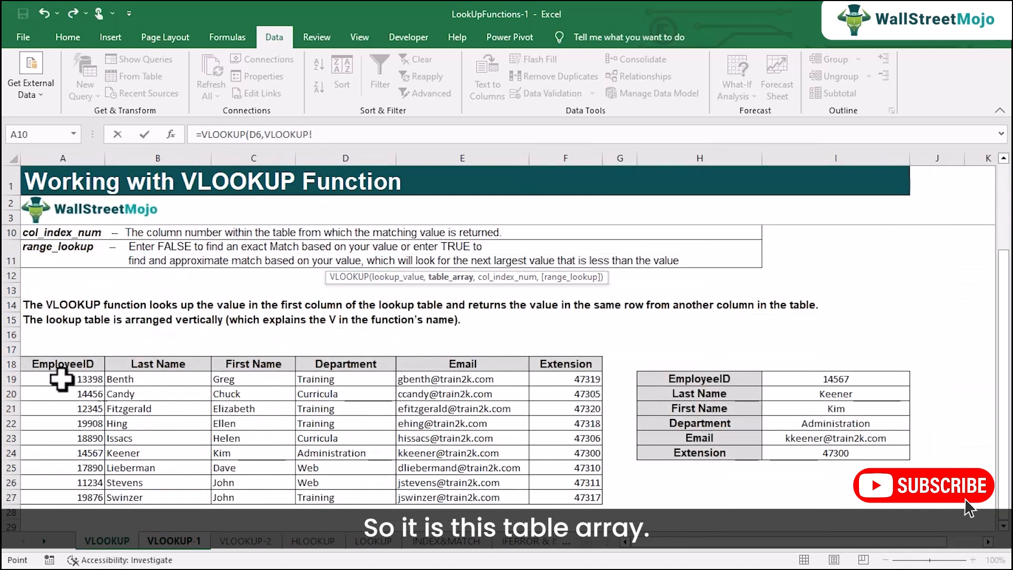
left_click_drag(62, 364, 567, 493)
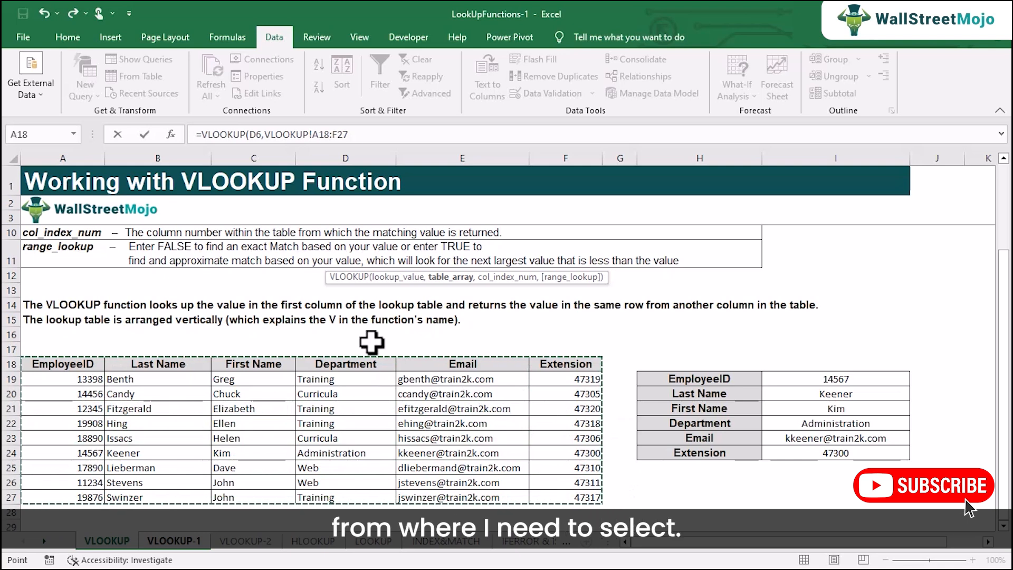
left_click(319, 135)
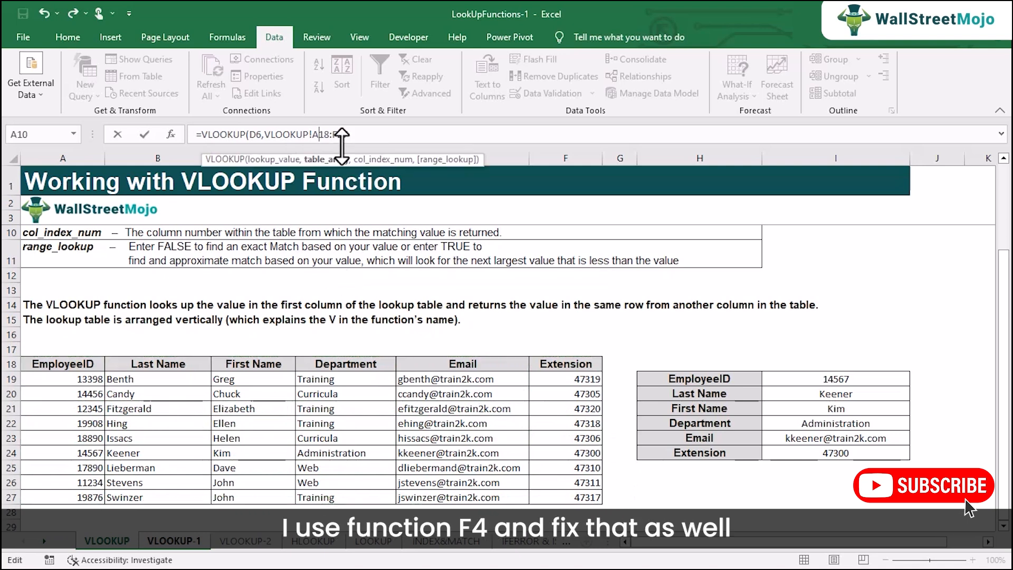
key("F4")
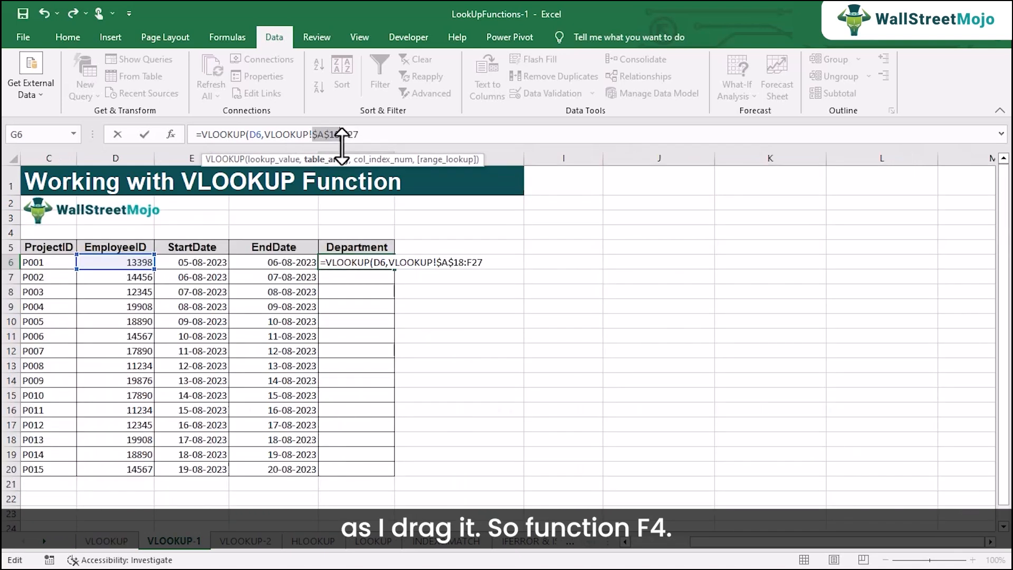
left_click(354, 136)
key("F4")
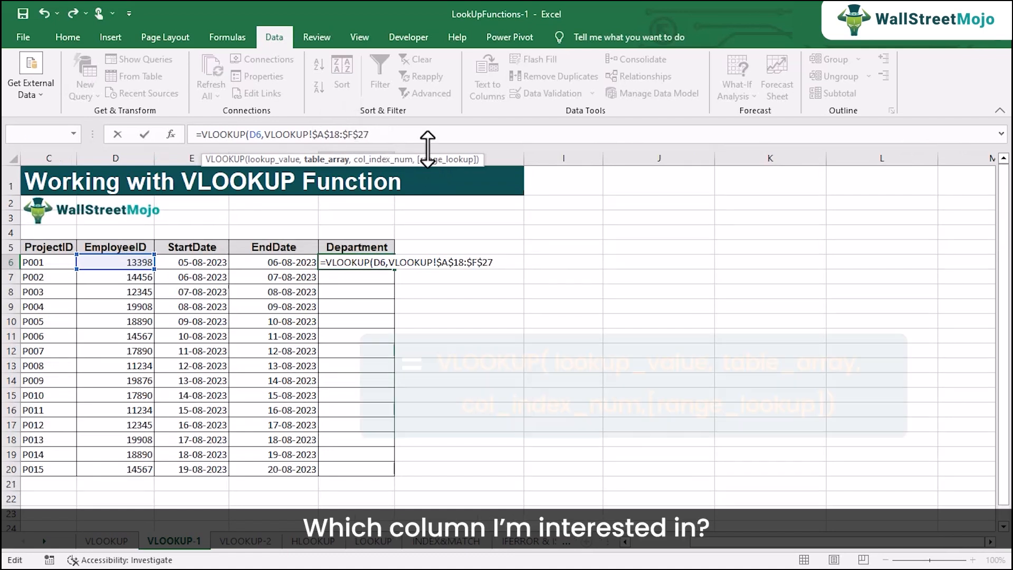
Complete the G6 formula with column index 4 and FALSE for an exact match
type(",")
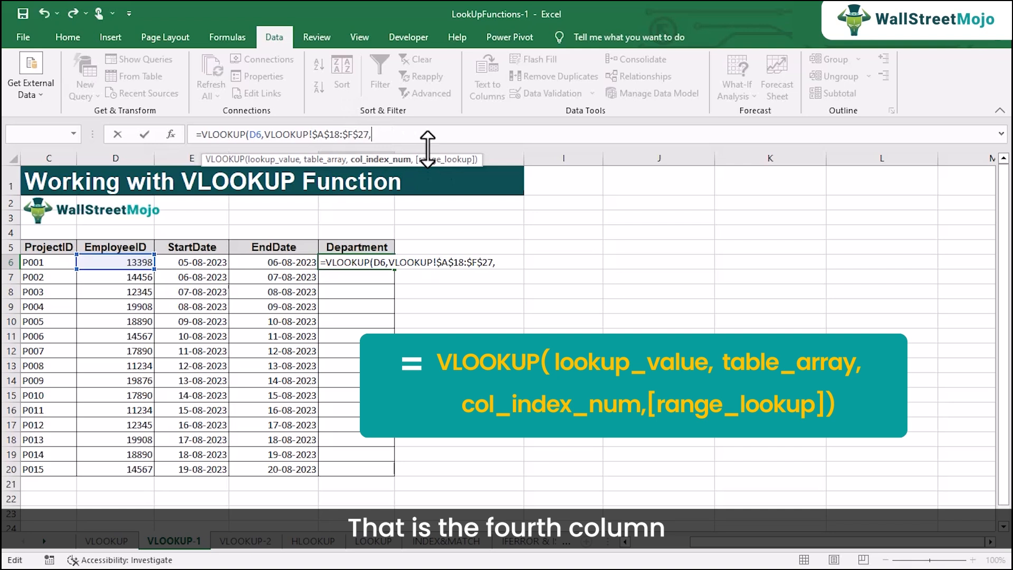
type("4,")
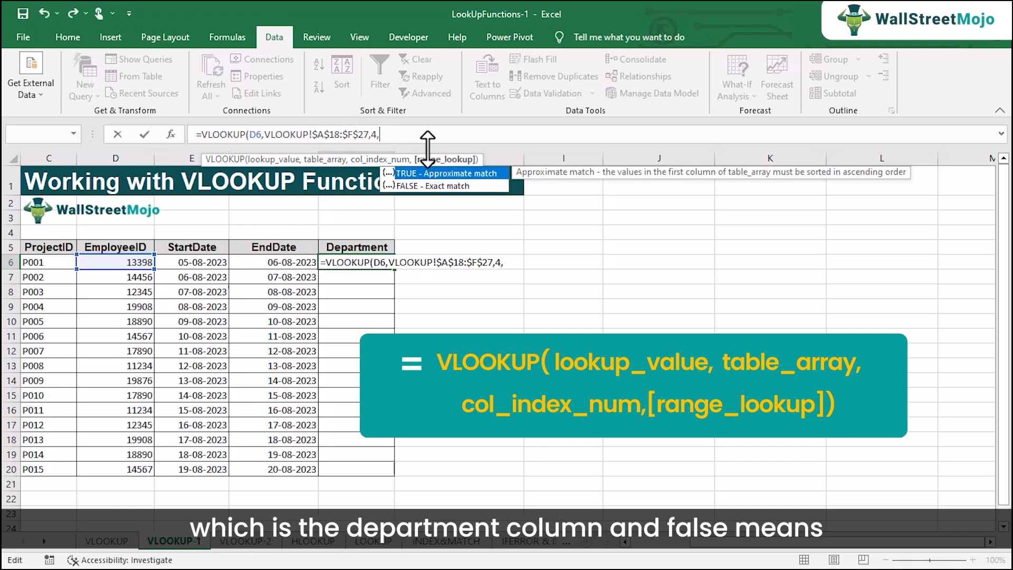
double_click(415, 186)
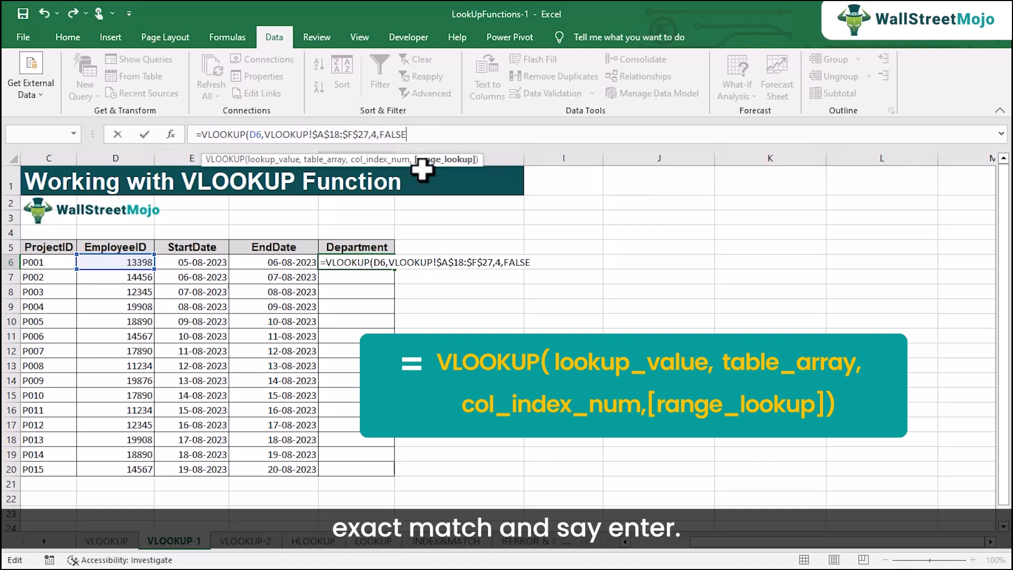
type(")")
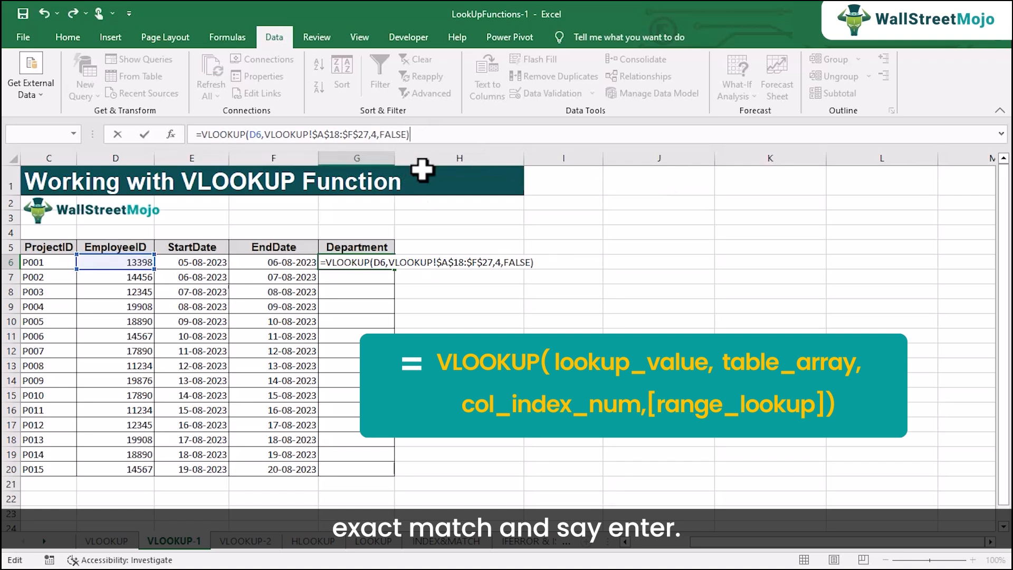
key("Return")
left_click(359, 262)
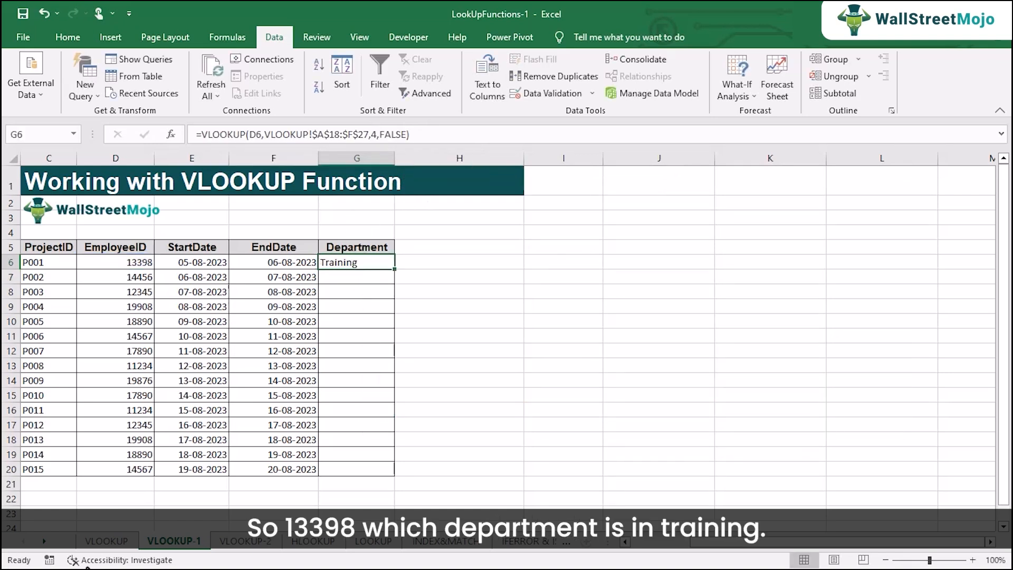
Compare the G6 result with the employee table, and fill the formula down the Department column to G20
left_click(106, 541)
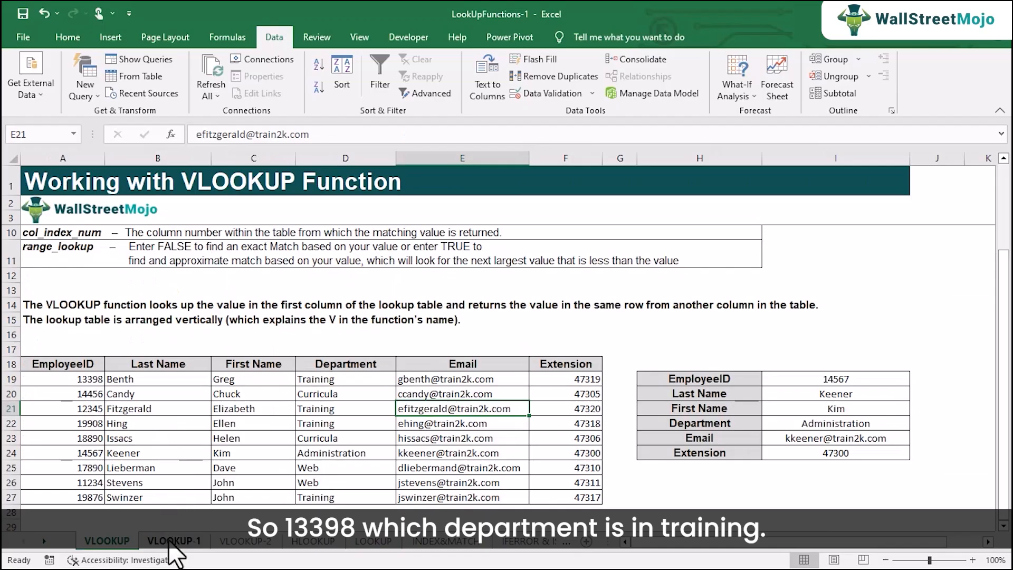
left_click(169, 541)
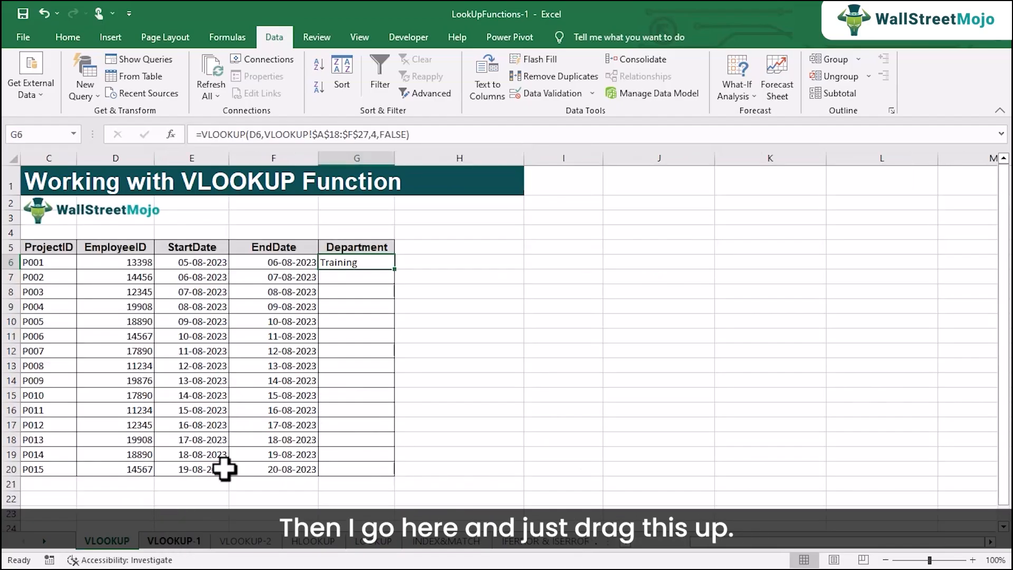
double_click(394, 269)
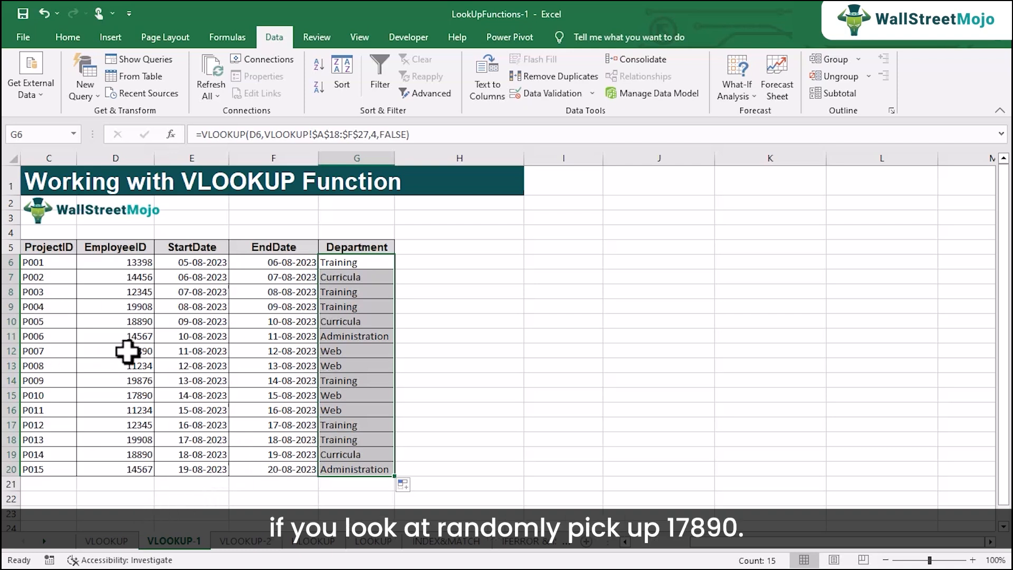
Check the department returned for project P007 against the employee table on the VLOOKUP sheet
left_click(126, 351)
left_click(106, 541)
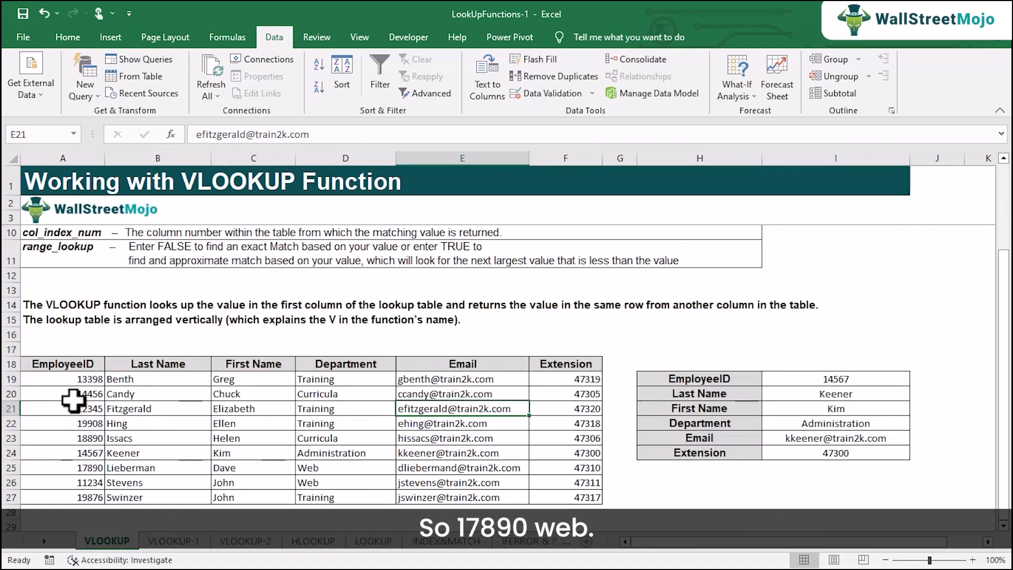
left_click(302, 458)
left_click(175, 541)
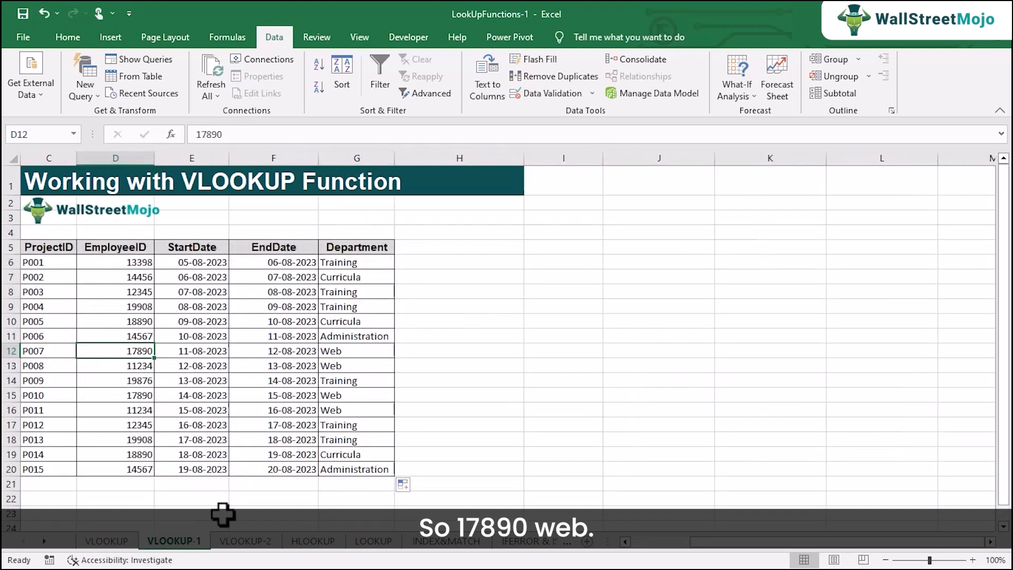
left_click(355, 353)
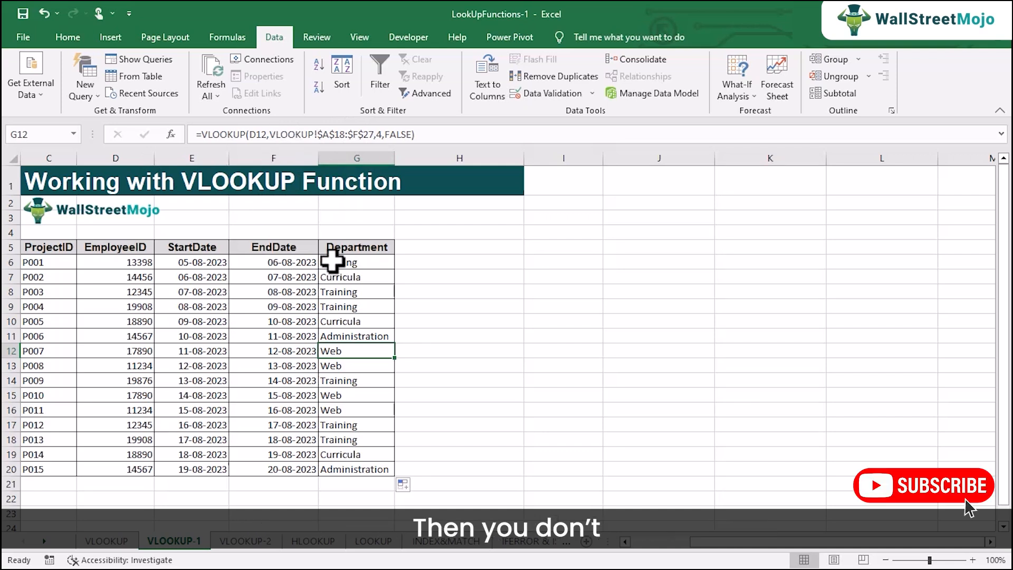
Clear the VLOOKUP formulas from the Department cells G6:G20
left_click_drag(332, 261, 362, 262)
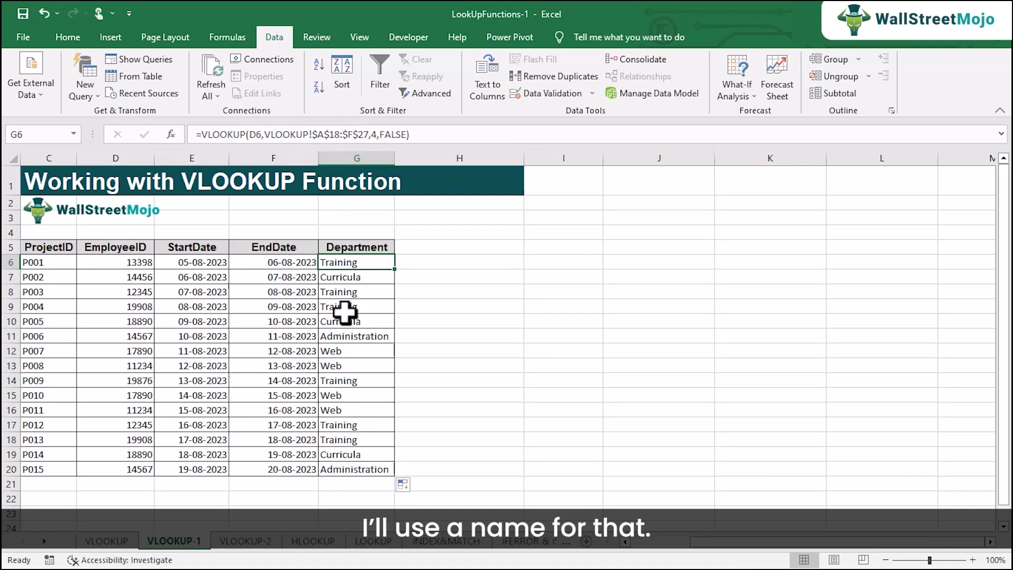
left_click_drag(355, 267, 358, 467)
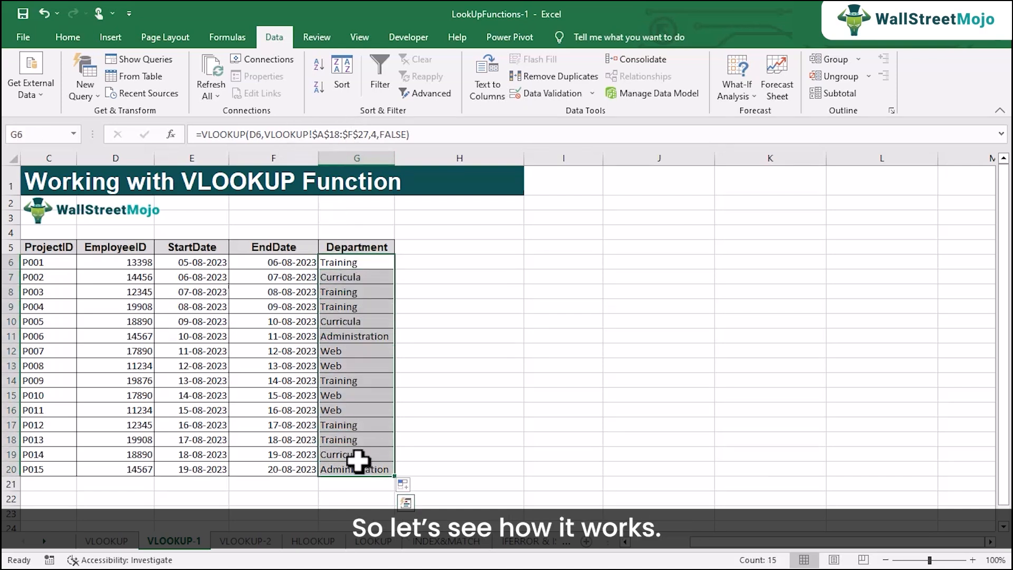
key("Delete")
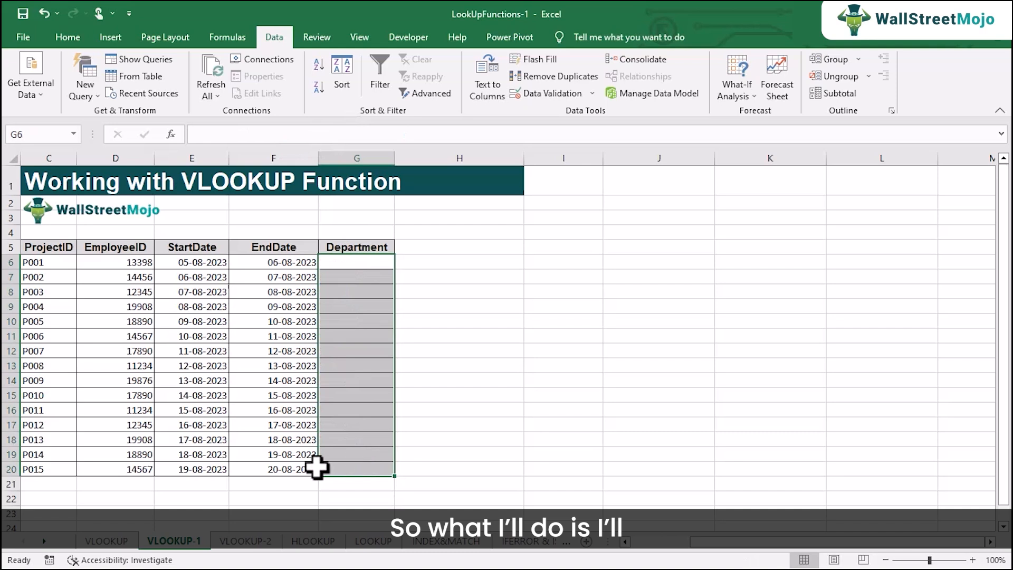
Name the employee table A18:F27 on the VLOOKUP sheet vdata, and reselect the range to check its name
left_click(111, 542)
left_click_drag(88, 368, 549, 489)
left_click(44, 137)
type("vdata")
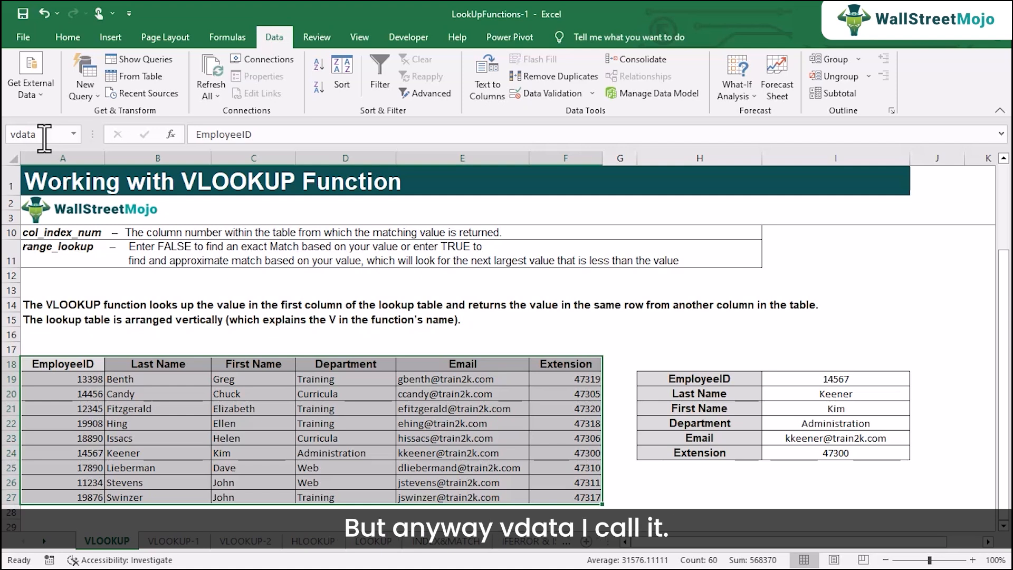
left_click(263, 383)
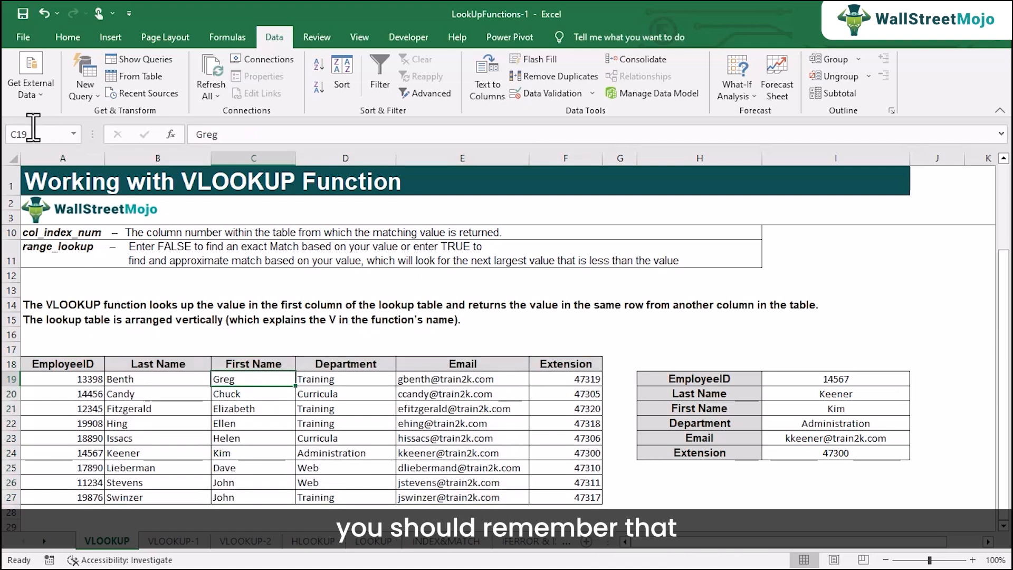
left_click_drag(69, 364, 556, 494)
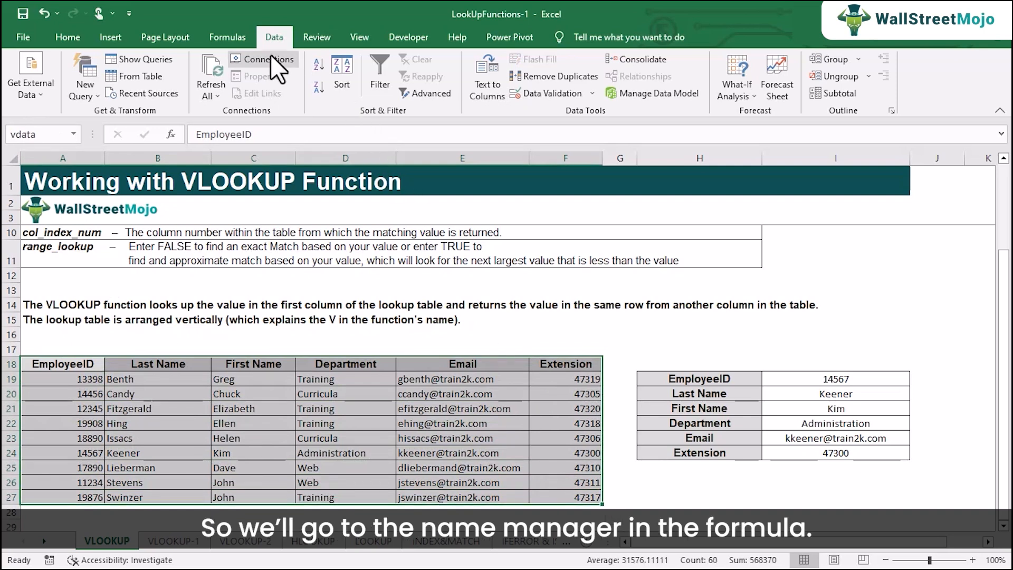
Review the scope and reference of the vdata name in the Name Manager, and return to the VLOOKUP-1 sheet
left_click(235, 34)
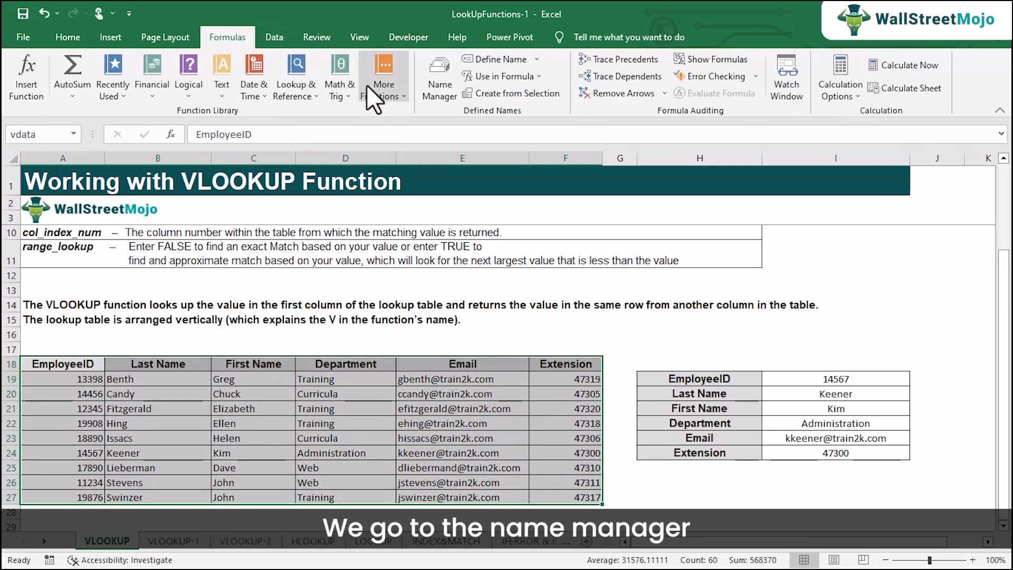
left_click(441, 69)
left_click_drag(554, 72, 193, 112)
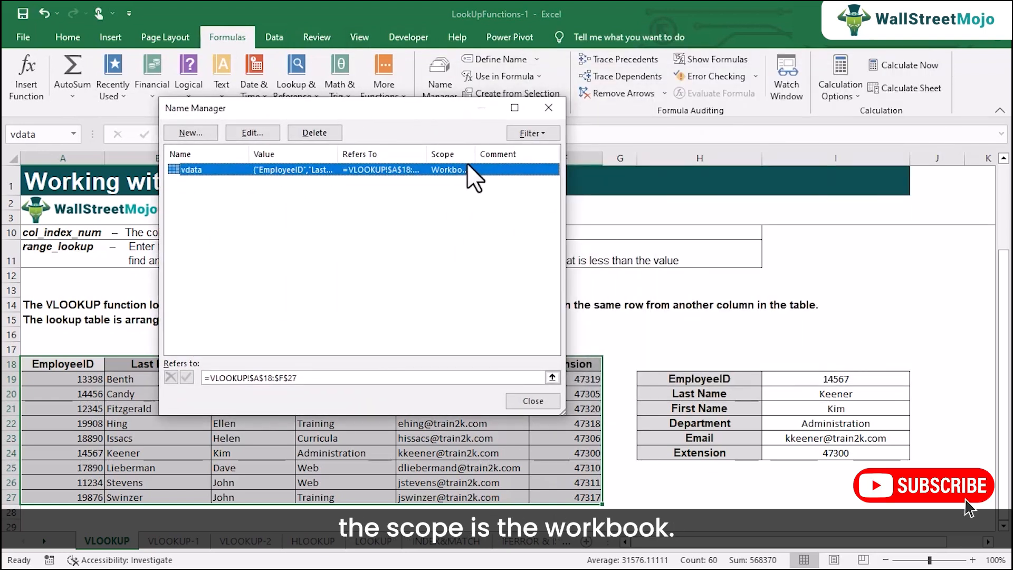
left_click_drag(474, 154, 491, 154)
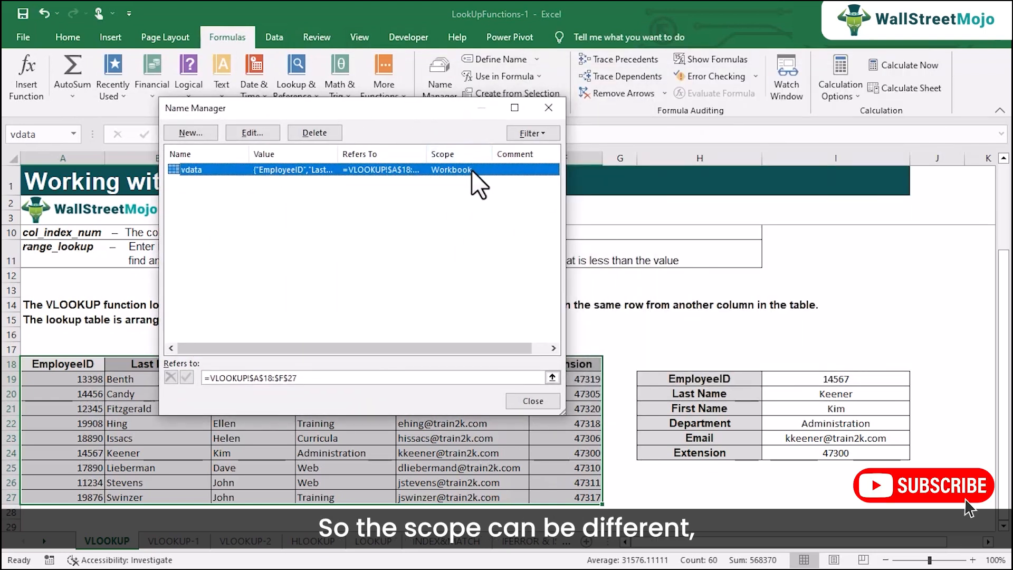
left_click(252, 132)
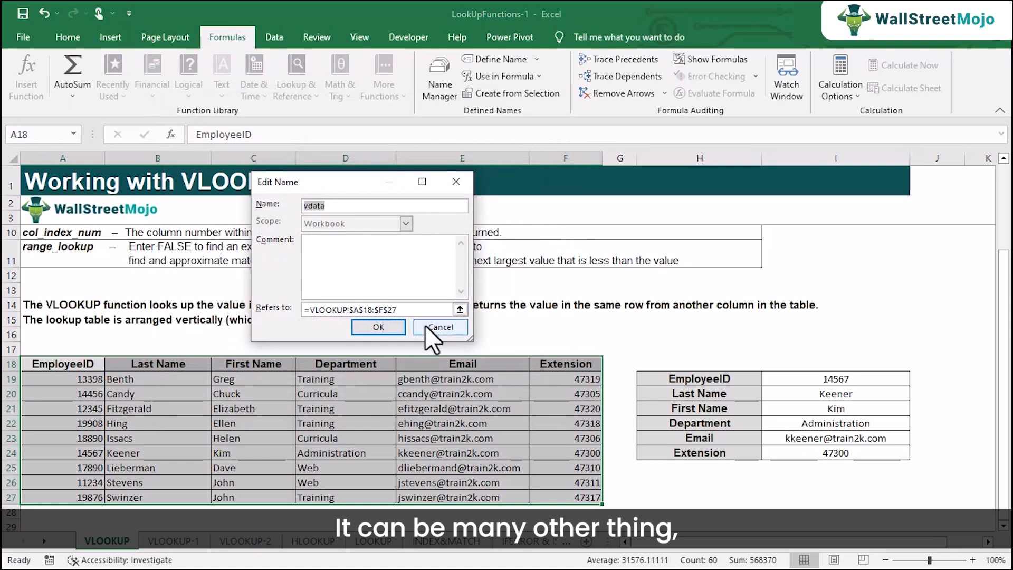
left_click(444, 330)
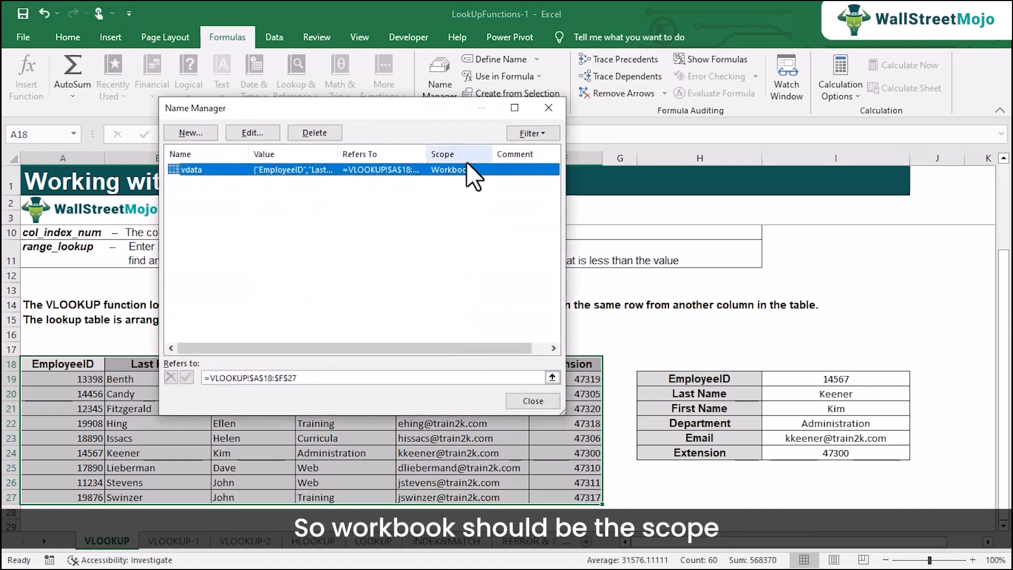
left_click(531, 401)
left_click(174, 540)
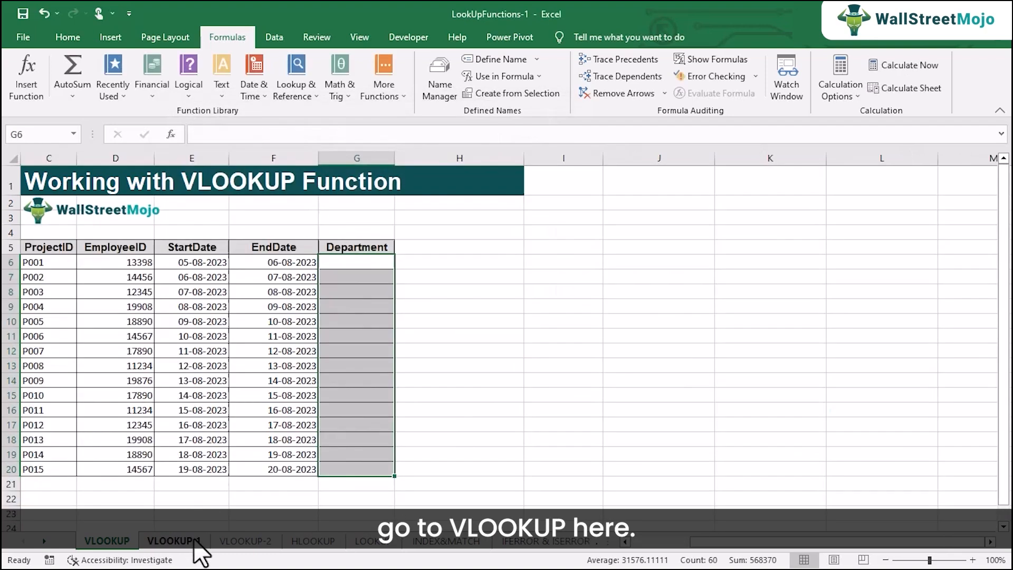
Start a VLOOKUP formula in cell G6 with D6 as the lookup value and the named range vdata as the table array
left_click(339, 261)
type("=")
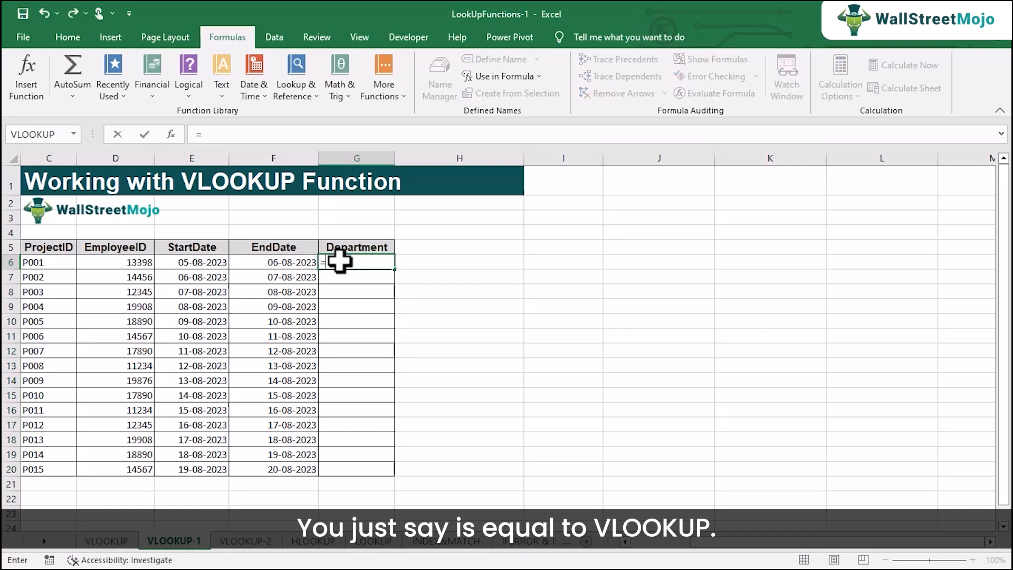
type("vlo")
key("Tab")
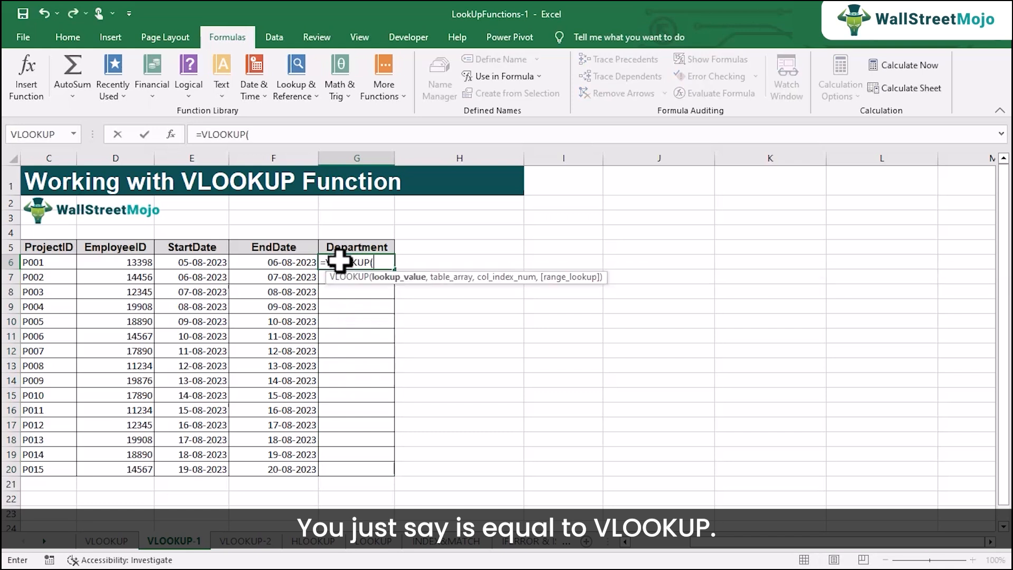
left_click(138, 257)
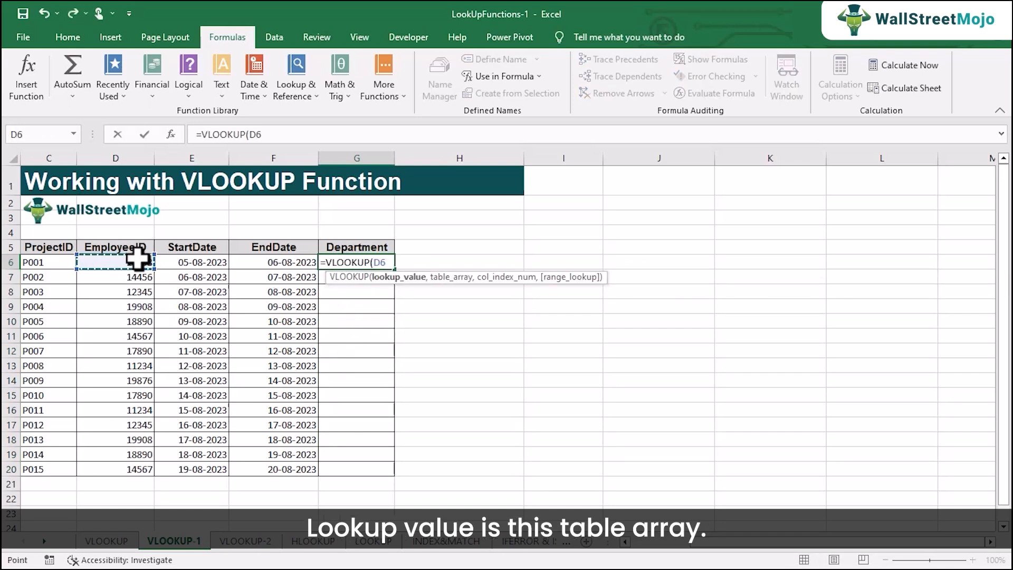
type(",")
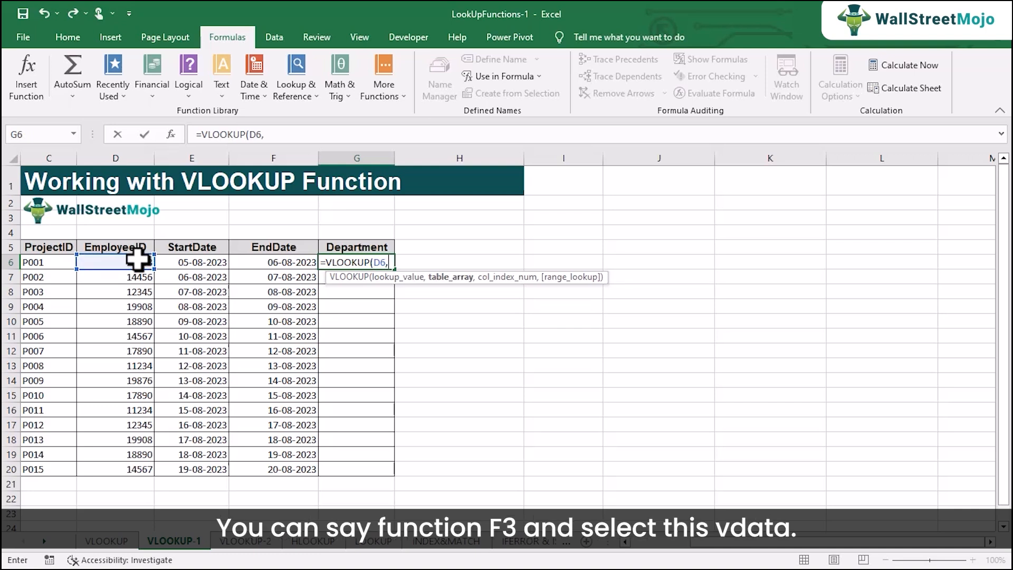
key("F3")
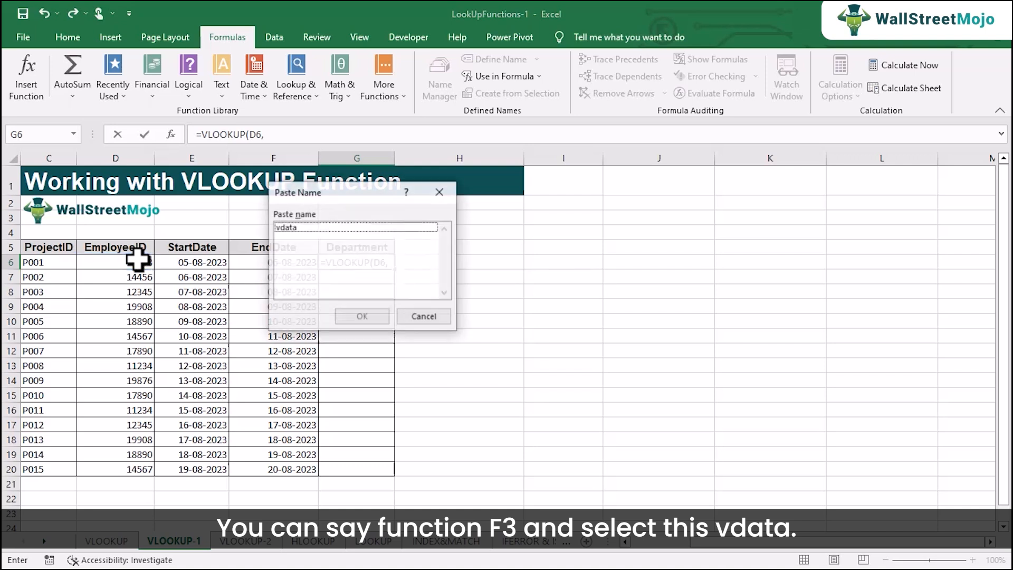
left_click(303, 227)
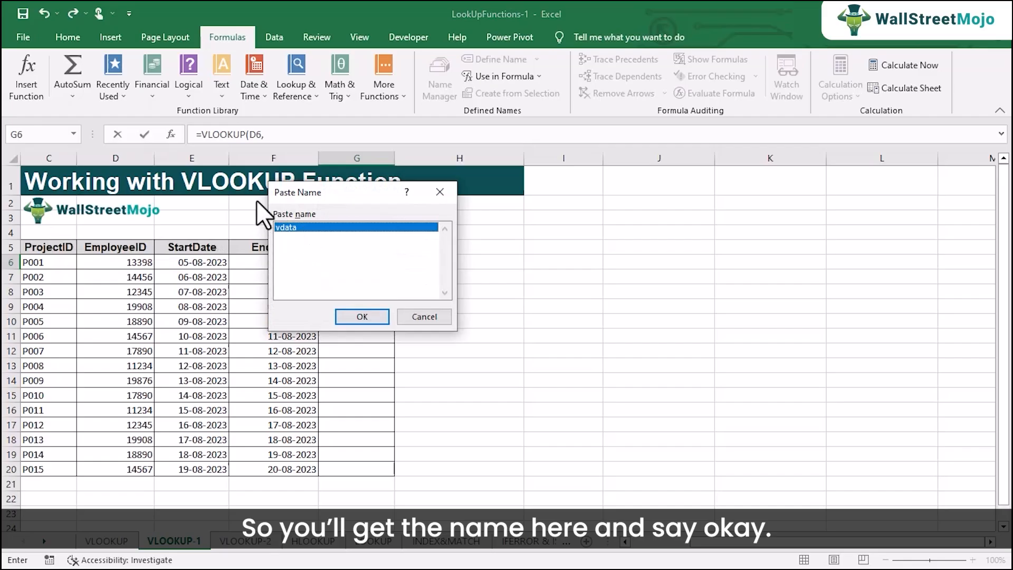
left_click(350, 315)
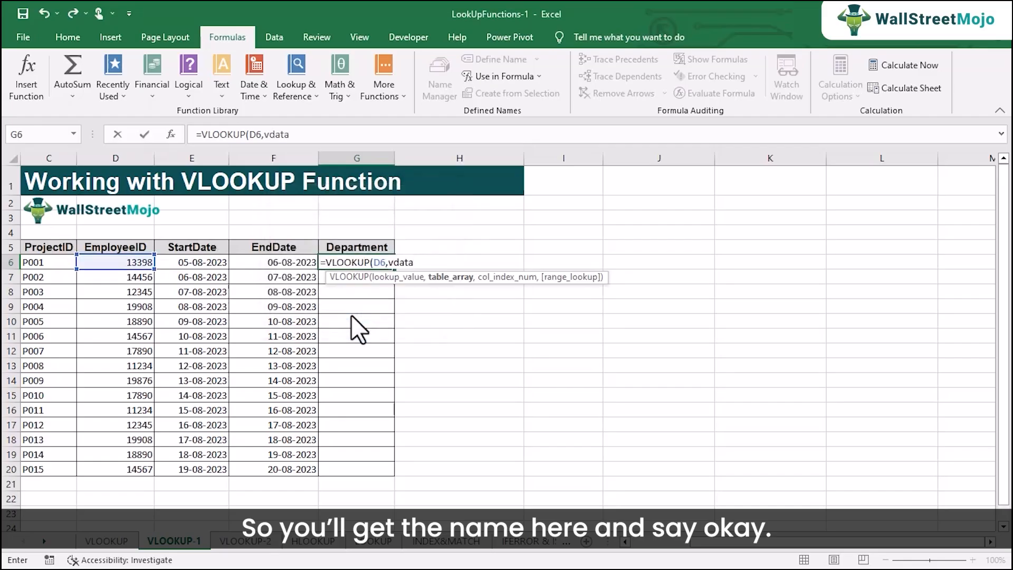
Complete the G6 formula with column index 4 and exact match FALSE, and fill it down to G20
type(",4,")
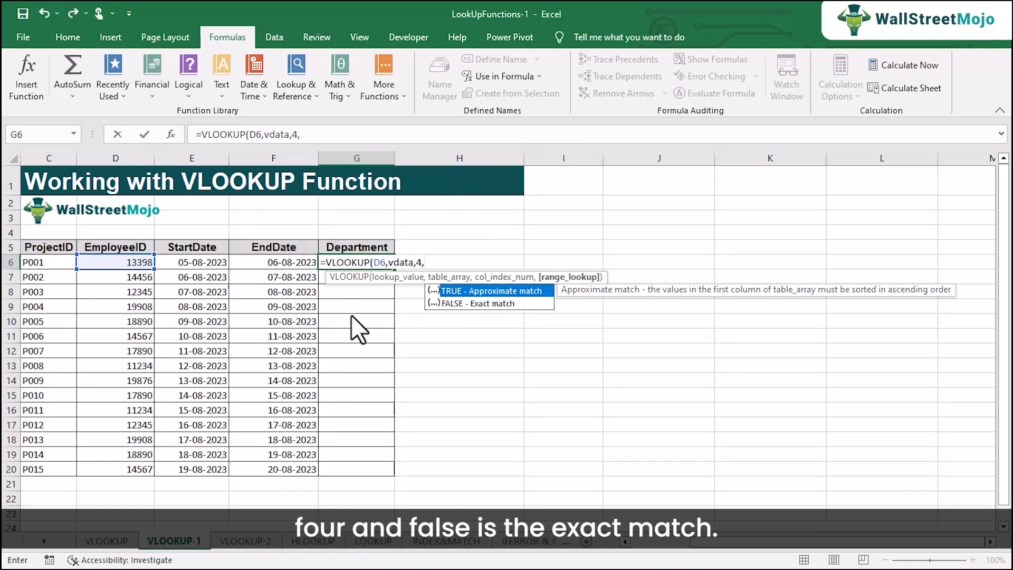
key("Down")
key("Tab")
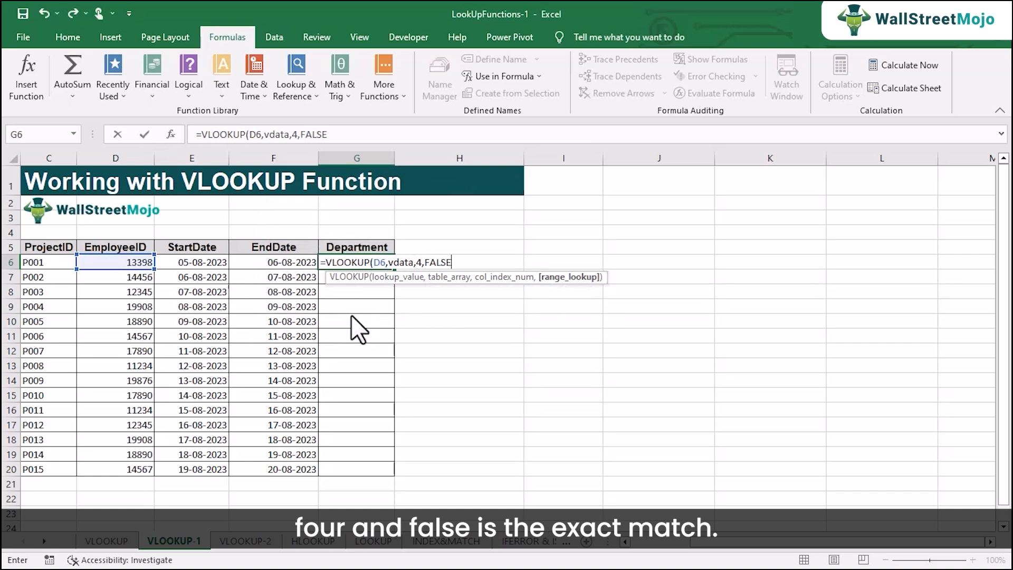
key("Return")
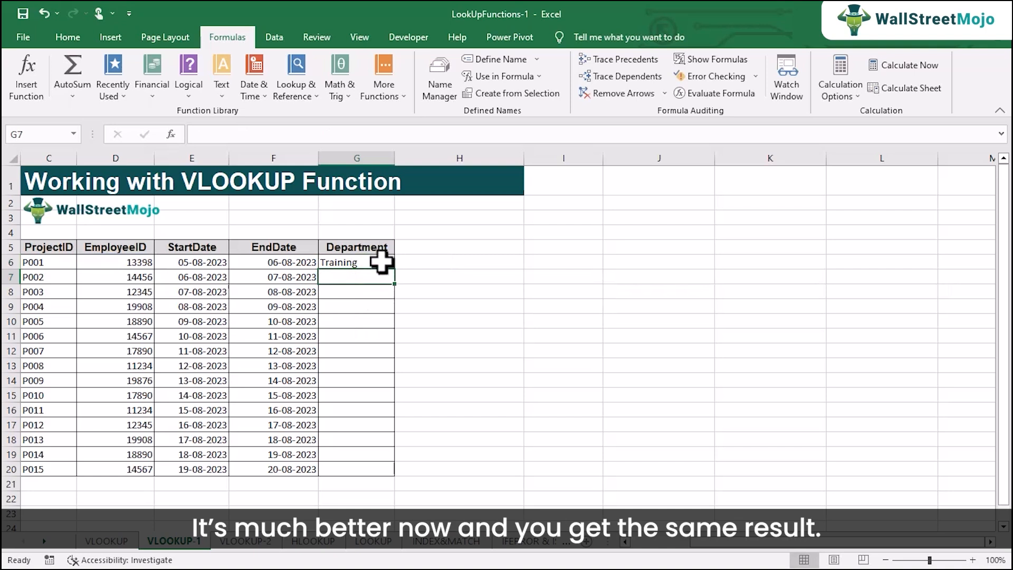
left_click(390, 263)
double_click(395, 270)
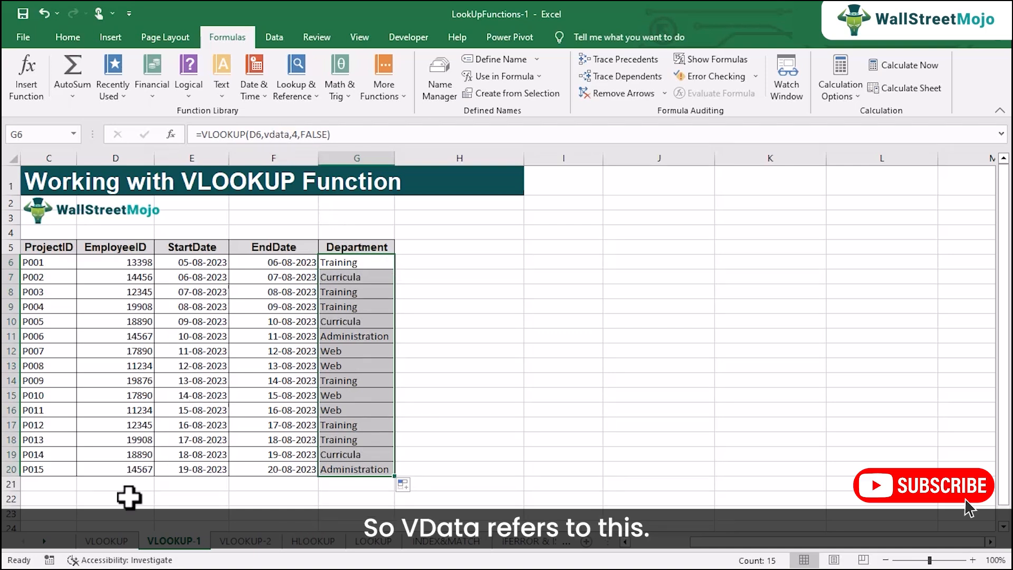
Select the employee table A18:F27 on the VLOOKUP sheet to check what vdata refers to, and return to the VLOOKUP-1 sheet
left_click(112, 541)
left_click_drag(47, 364, 576, 496)
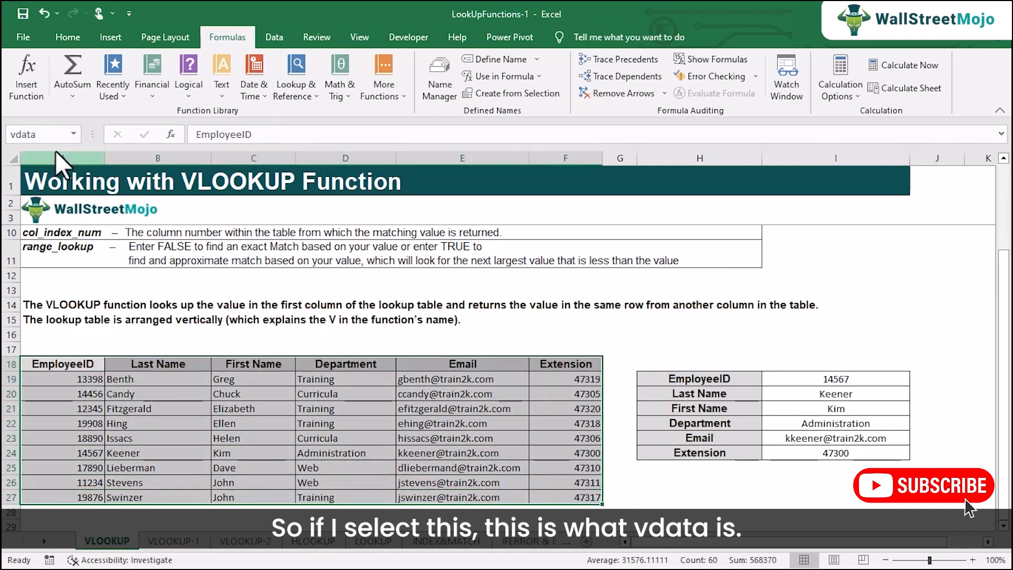
left_click(170, 543)
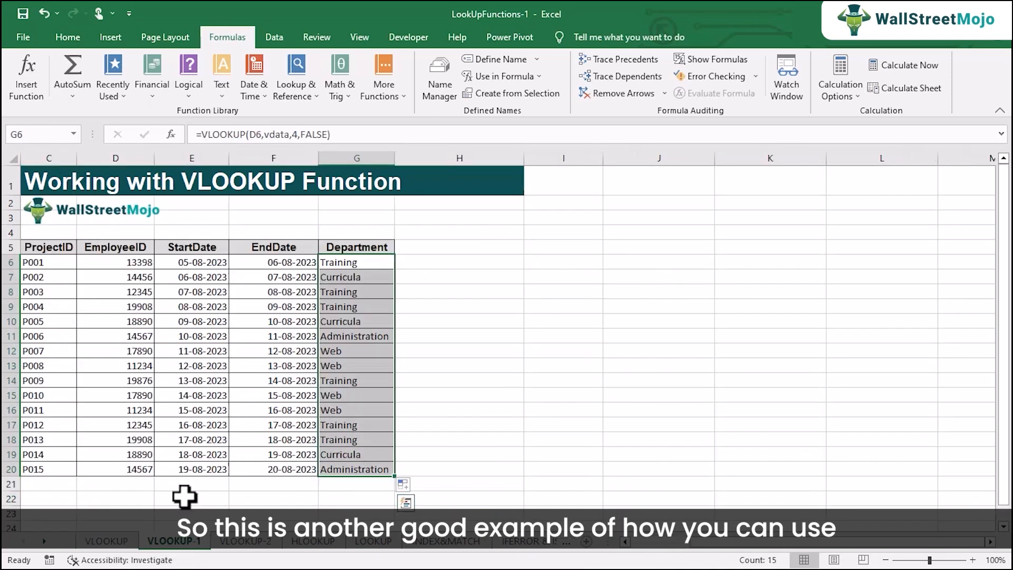